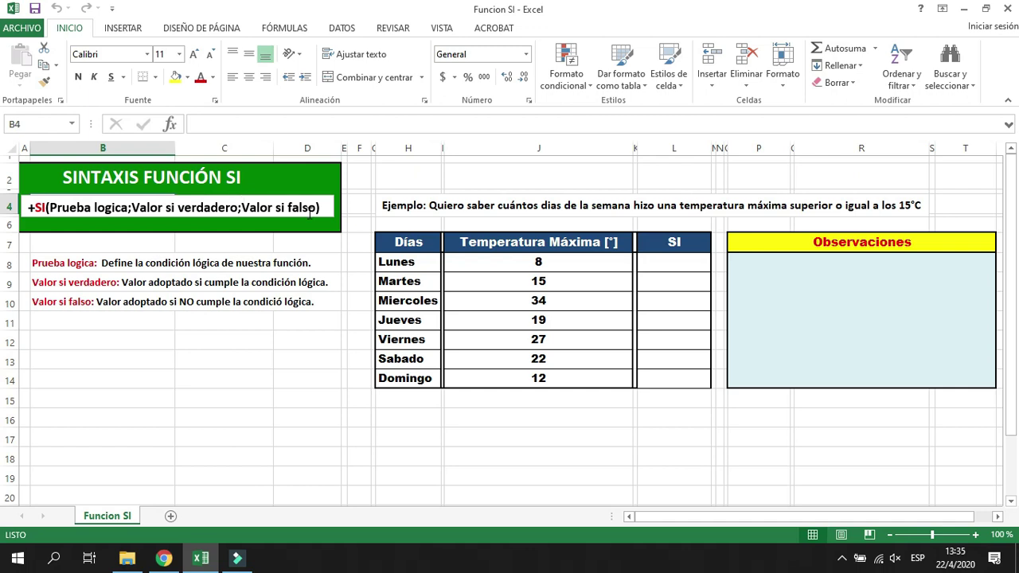
# Step: Review the definitions of the SI function's logical test, value if true and value if false below the syntax banner
pyautogui.click(51, 262)
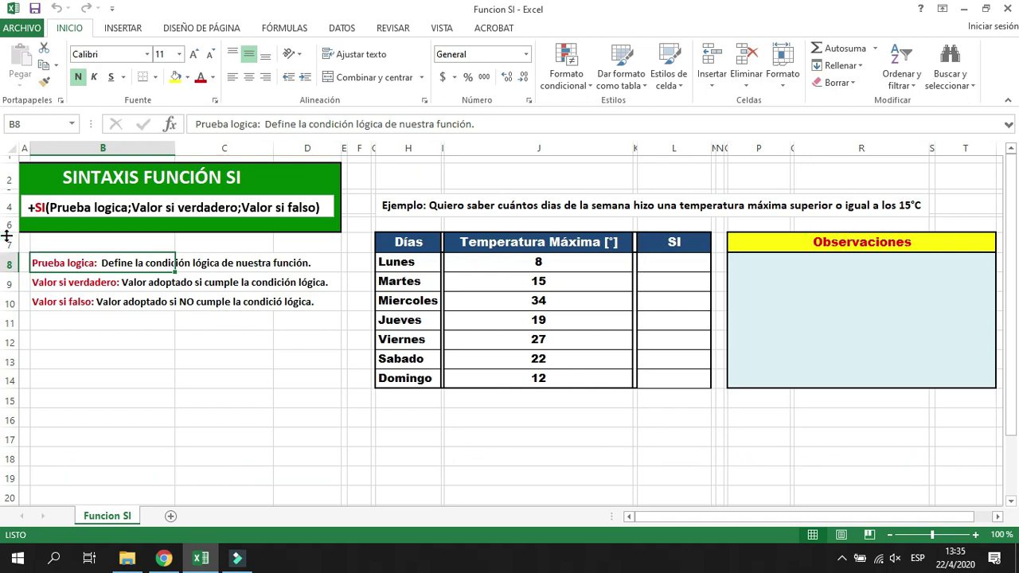
pyautogui.press('Down')
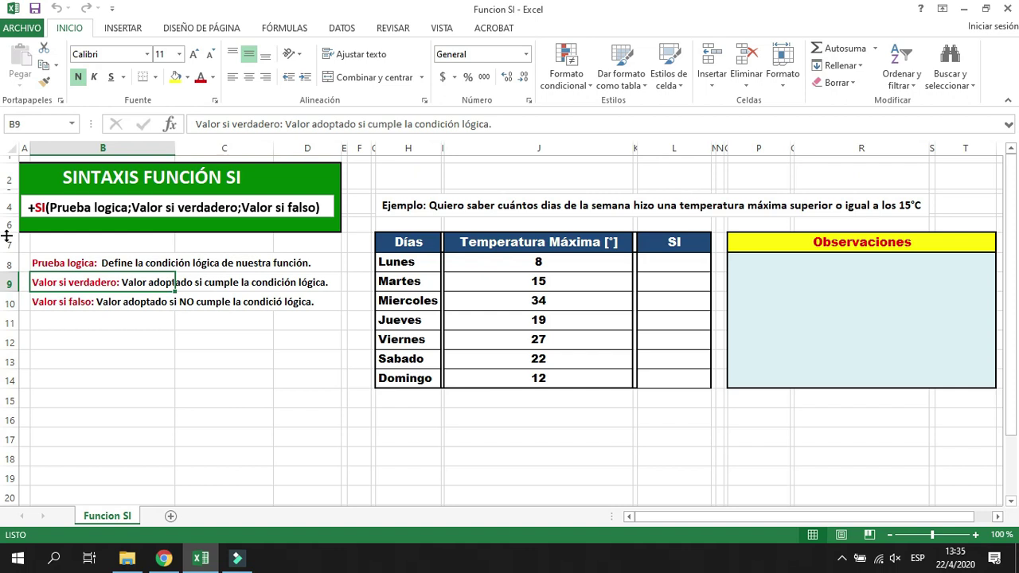
pyautogui.press('Down')
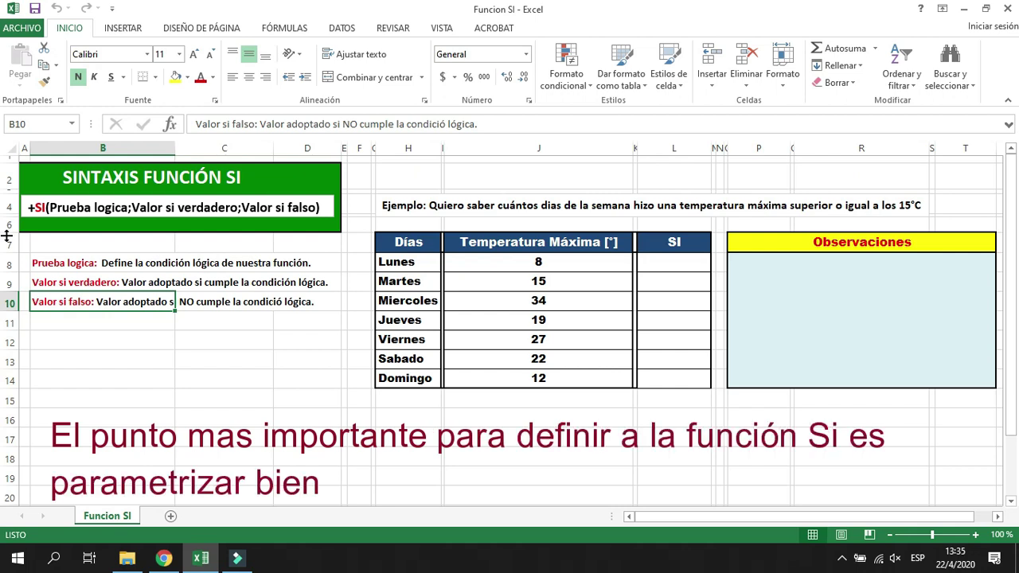
pyautogui.press('Up')
pyautogui.press('Up')
pyautogui.press('Up')
pyautogui.press('Up')
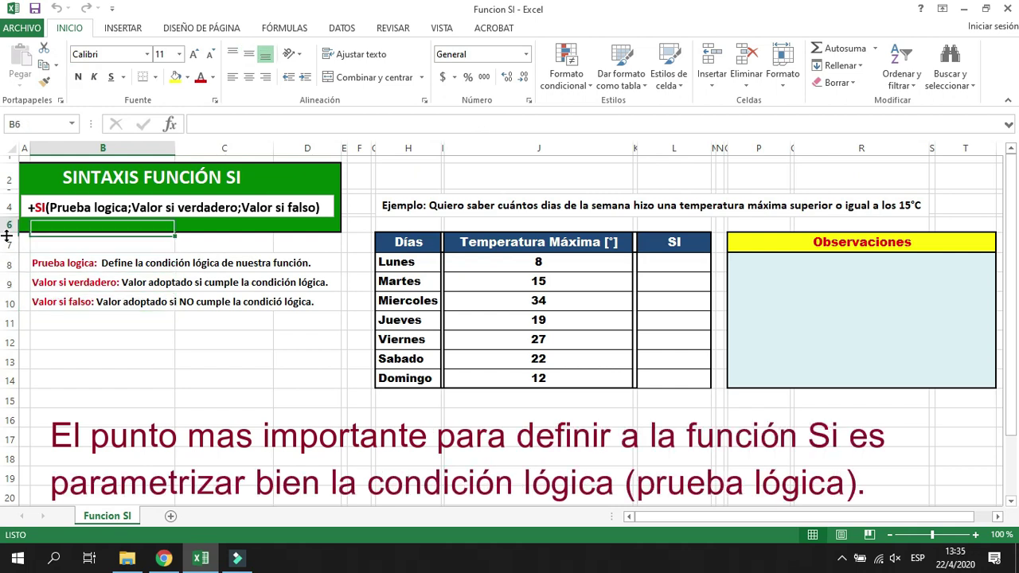
# Step: Read the example statement in H4 about days with a maximum temperature of at least 15°C
pyautogui.press('Right')
pyautogui.press('Right')
pyautogui.press('Right')
pyautogui.press('Right')
pyautogui.press('Right')
pyautogui.press('Right')
pyautogui.press('Up')
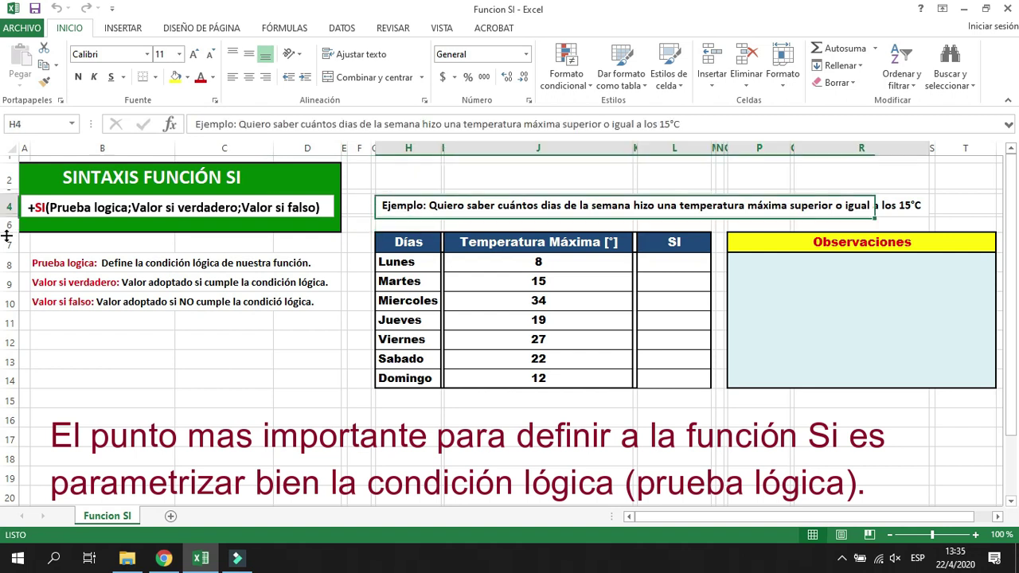
pyautogui.click(193, 119)
pyautogui.moveTo(193, 119); pyautogui.dragTo(679, 124)
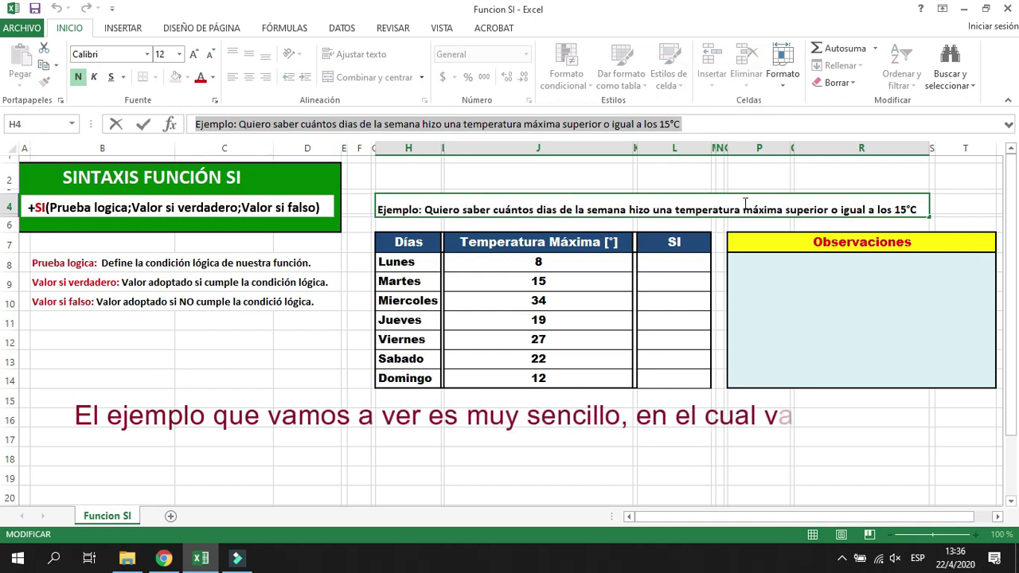
# Step: Examine the temperature table's column headers and its list of weekdays
pyautogui.click(409, 239)
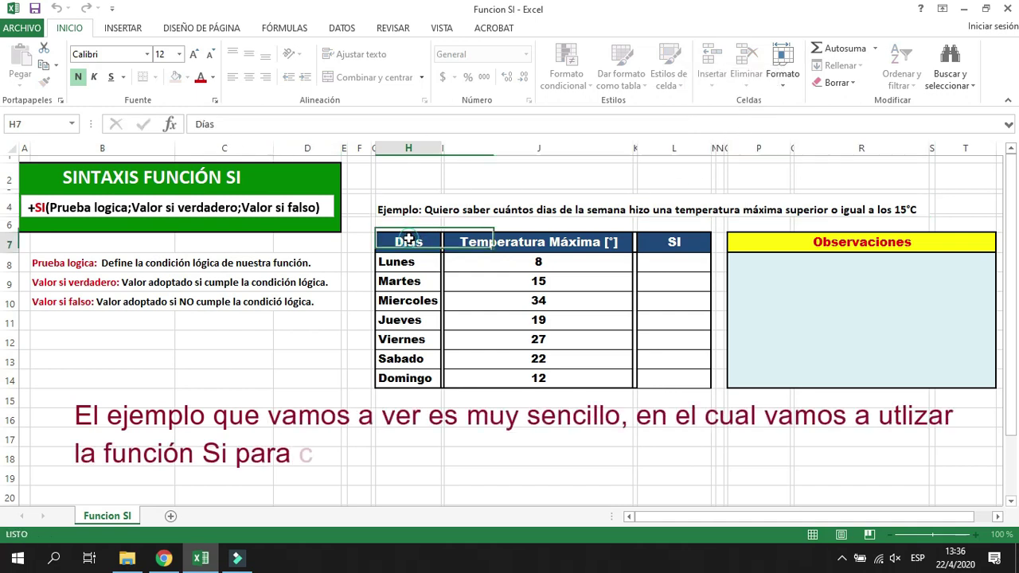
pyautogui.press('Right')
pyautogui.press('Right')
pyautogui.press('Right')
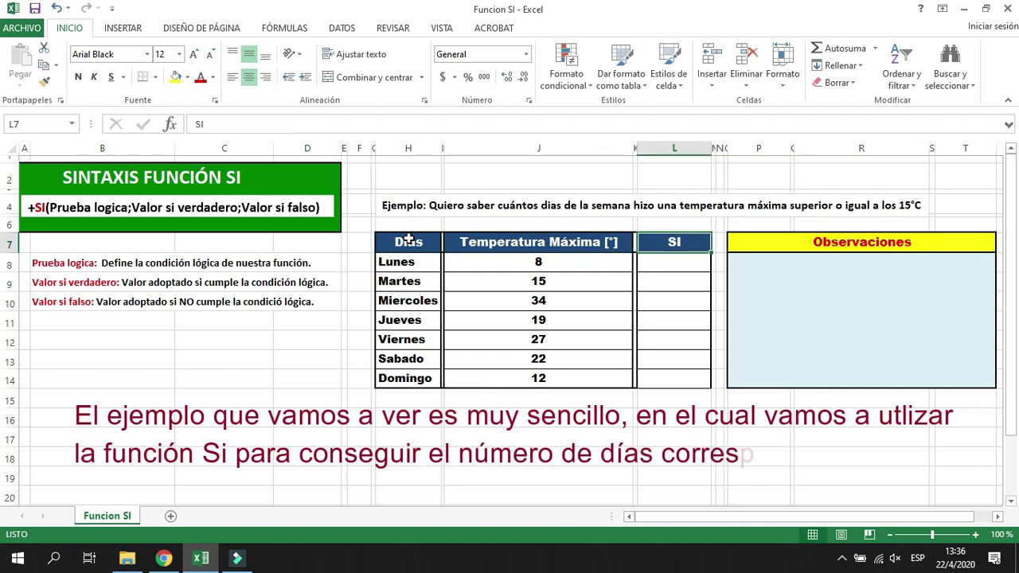
pyautogui.press('Left')
pyautogui.press('Left')
pyautogui.press('Left')
pyautogui.press('Down')
pyautogui.press('Down')
pyautogui.press('Down')
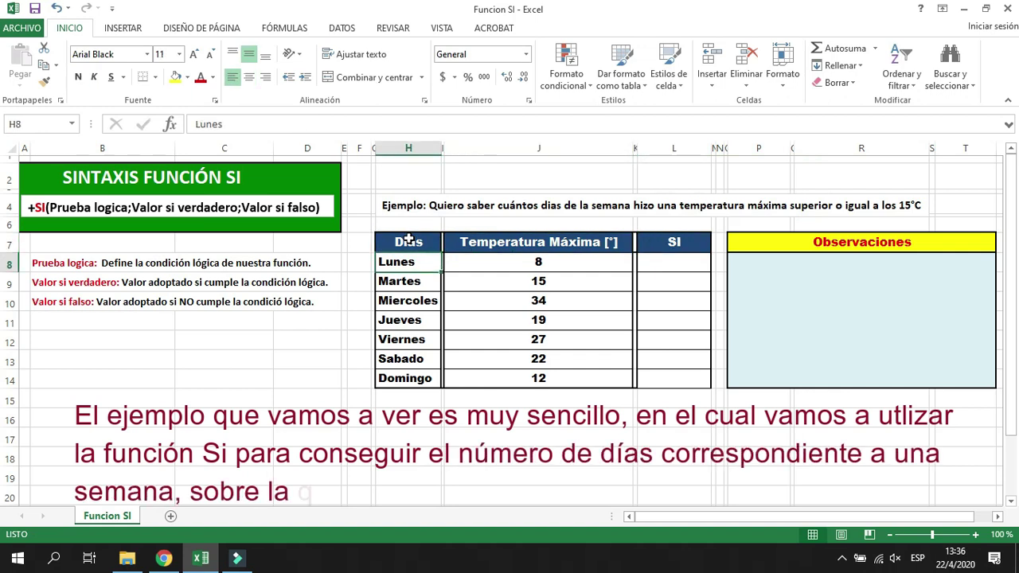
pyautogui.press('Down')
pyautogui.press('Down')
pyautogui.press('Down')
pyautogui.press('Down')
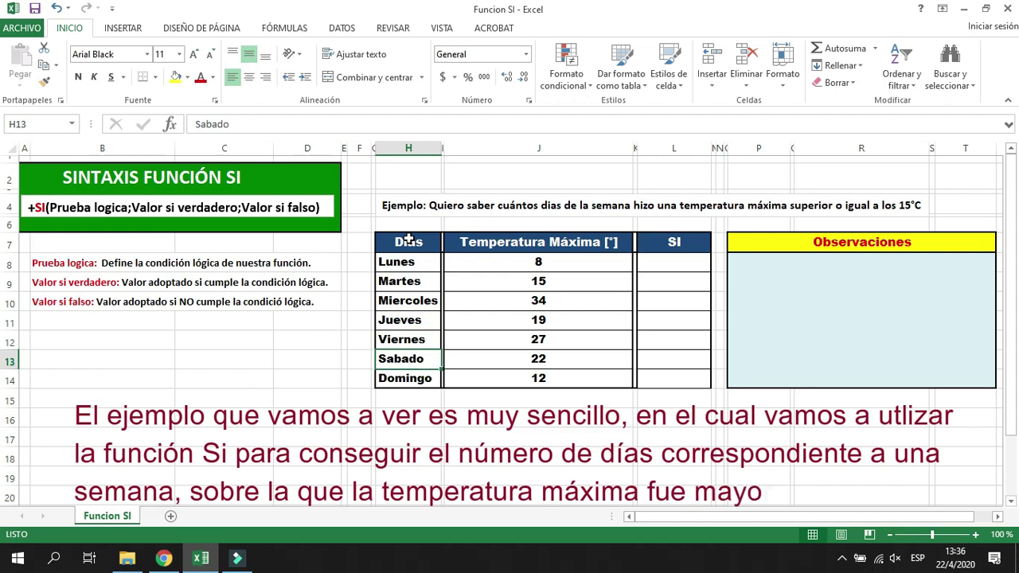
# Step: Examine the daily values in the Temperatura Máxima column from Lunes to Domingo
pyautogui.press('Right')
pyautogui.press('Up')
pyautogui.press('Up')
pyautogui.press('Up')
pyautogui.press('Up')
pyautogui.press('Up')
pyautogui.press('Up')
pyautogui.press('Right')
pyautogui.press('Right')
pyautogui.press('Left')
pyautogui.press('Down')
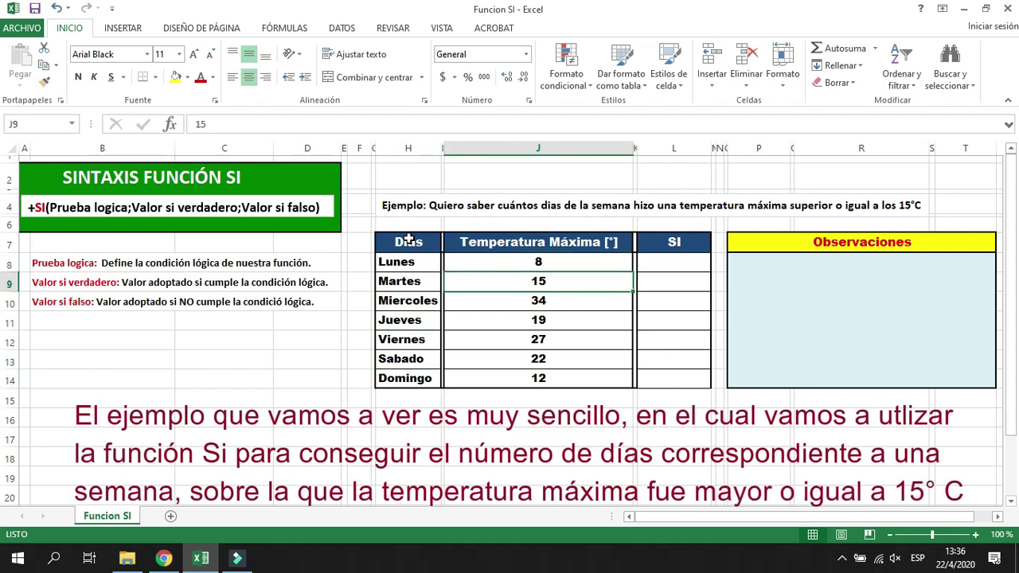
pyautogui.press('Down')
pyautogui.press('Down')
pyautogui.press('Down')
pyautogui.press('Down')
pyautogui.press('Down')
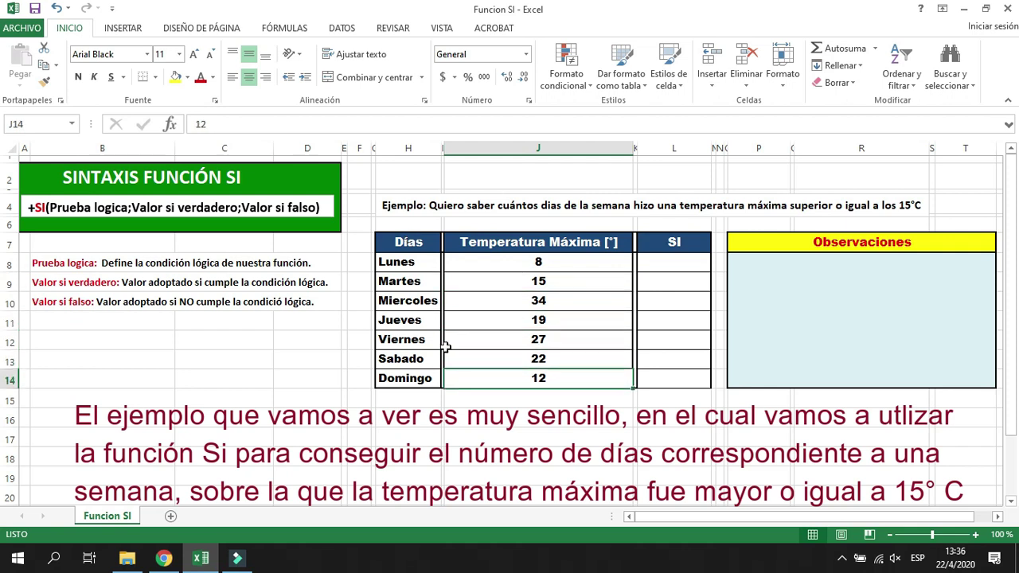
pyautogui.click(490, 435)
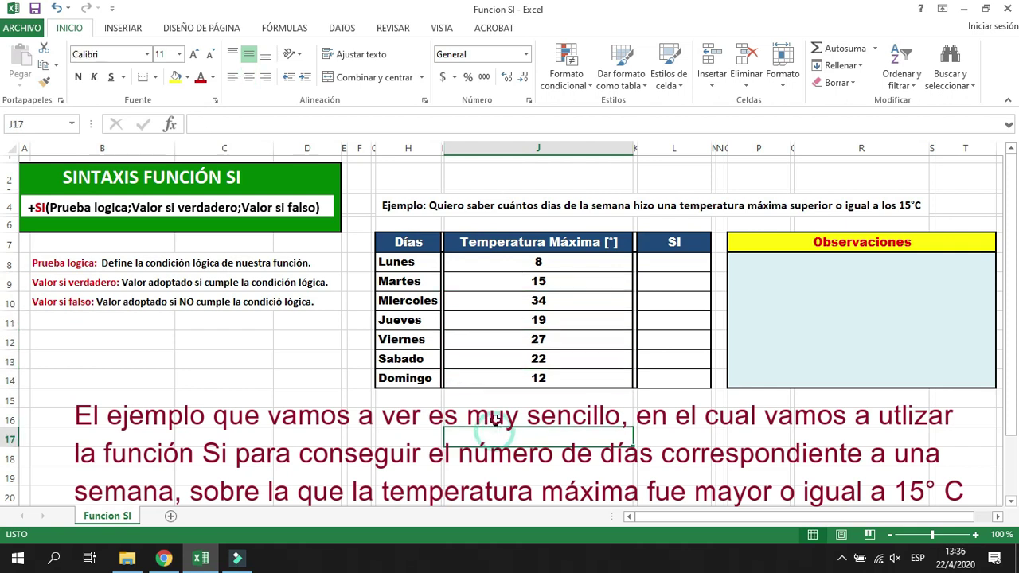
# Step: Set the font color of the maximum temperatures from Martes to Sabado (J9:J13) to red
pyautogui.click(509, 284)
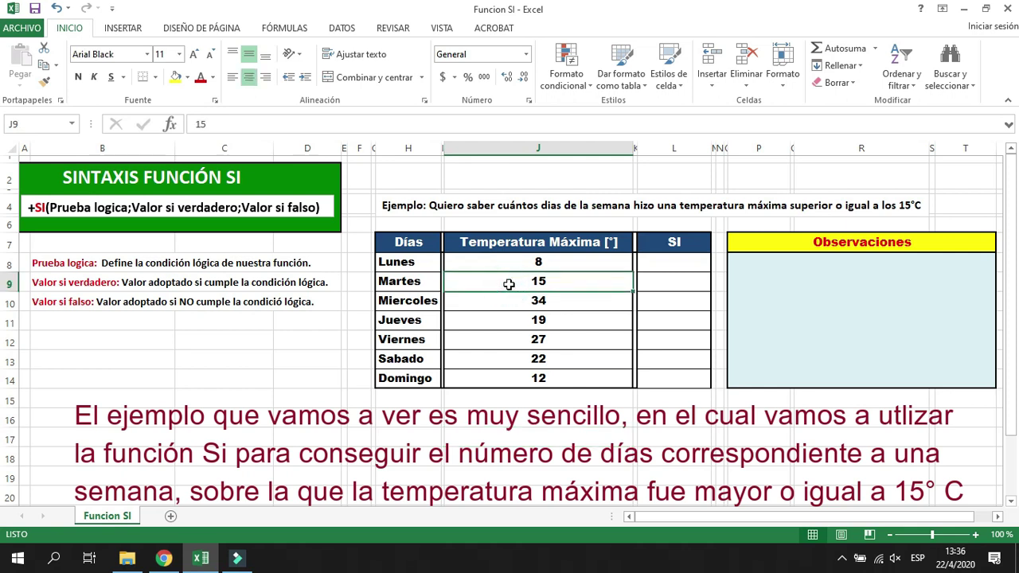
pyautogui.click(202, 80)
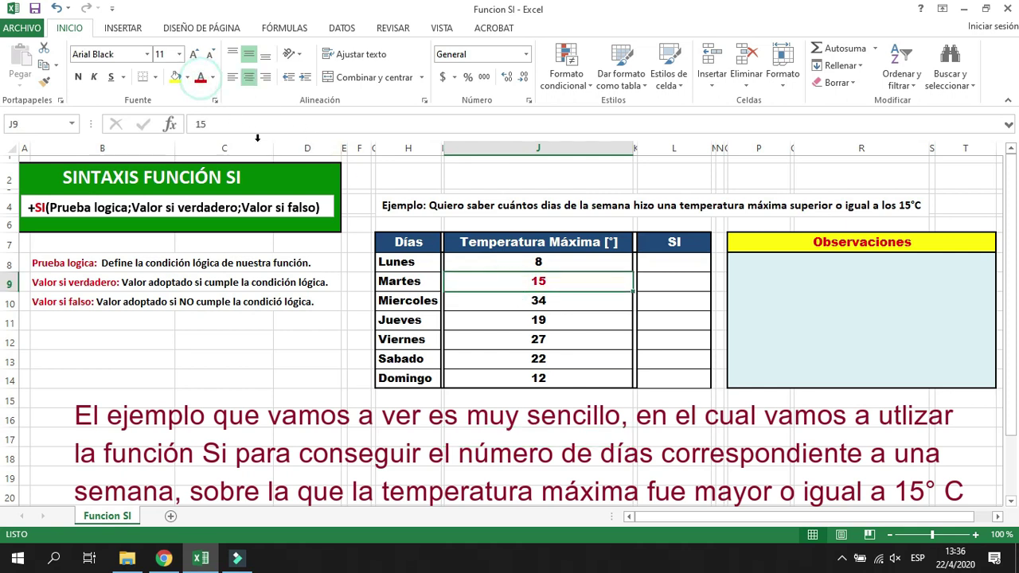
pyautogui.click(505, 304)
pyautogui.moveTo(505, 304); pyautogui.dragTo(498, 358)
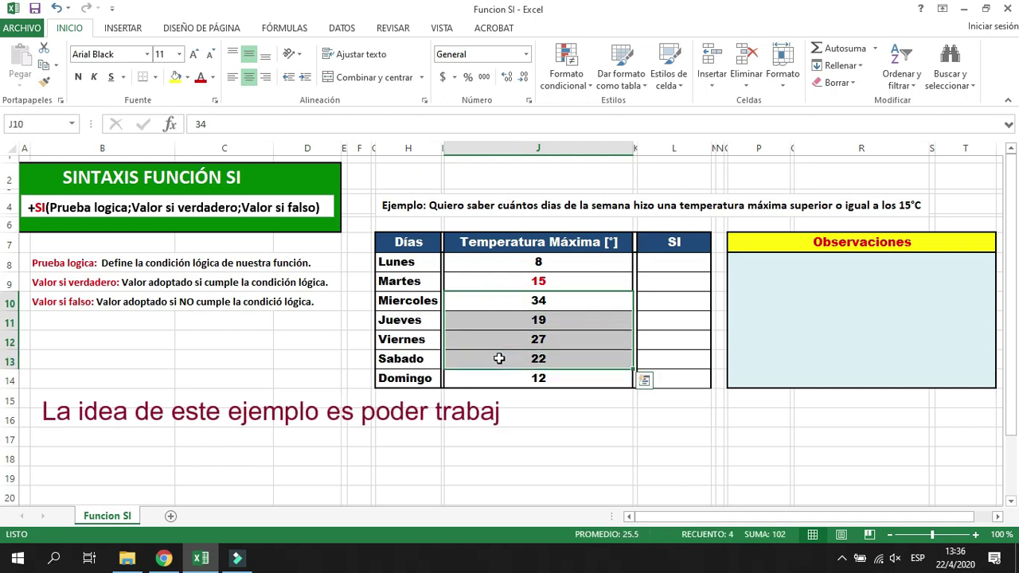
pyautogui.click(201, 77)
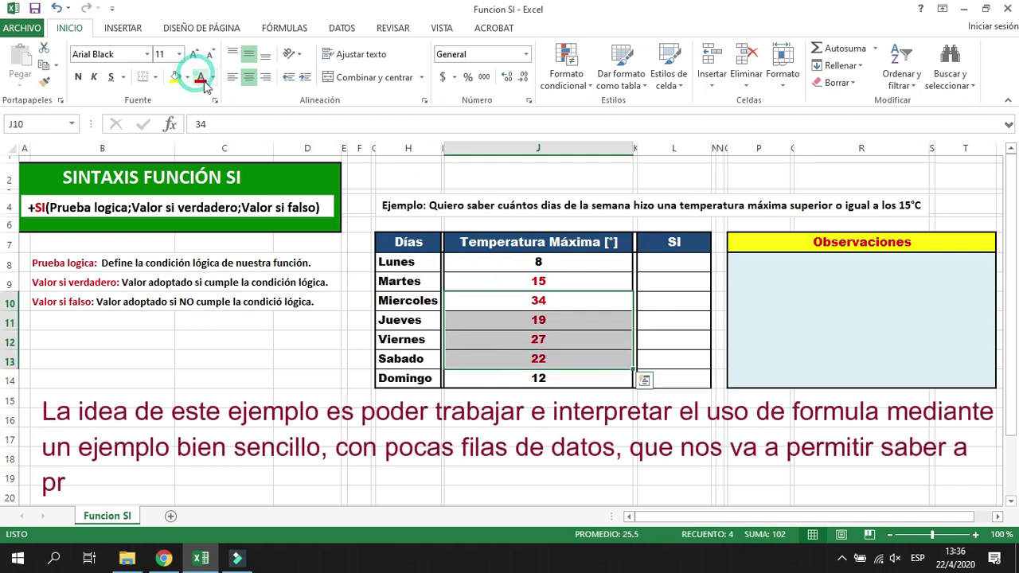
pyautogui.click(538, 438)
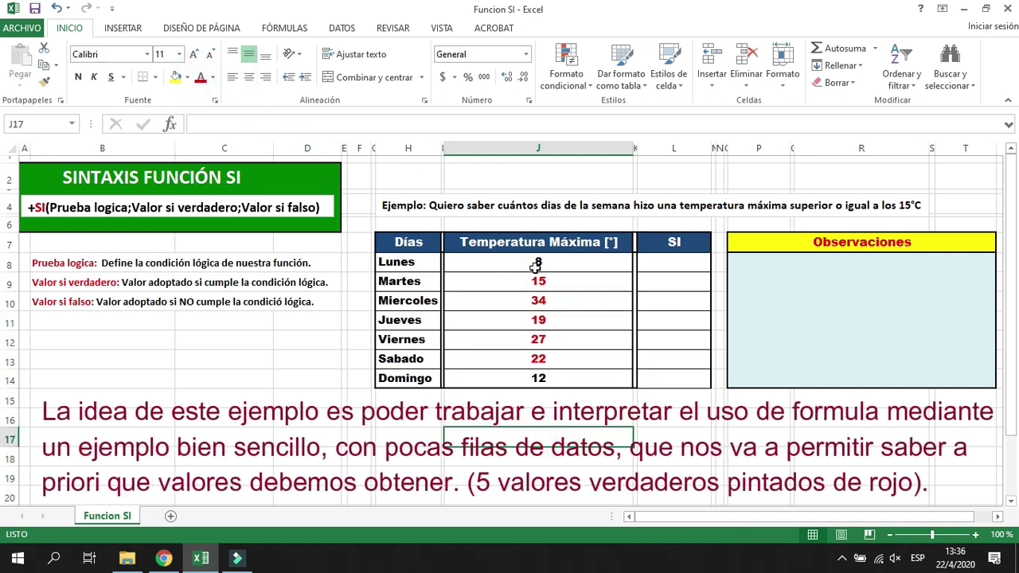
# Step: Count the red temperatures and enter the note "Serian 5 dias en total" in J16 below the table
pyautogui.click(513, 284)
pyautogui.hotkey('shift', 'Down')
pyautogui.hotkey('shift', 'Down')
pyautogui.hotkey('shift', 'Down')
pyautogui.hotkey('shift', 'Down')
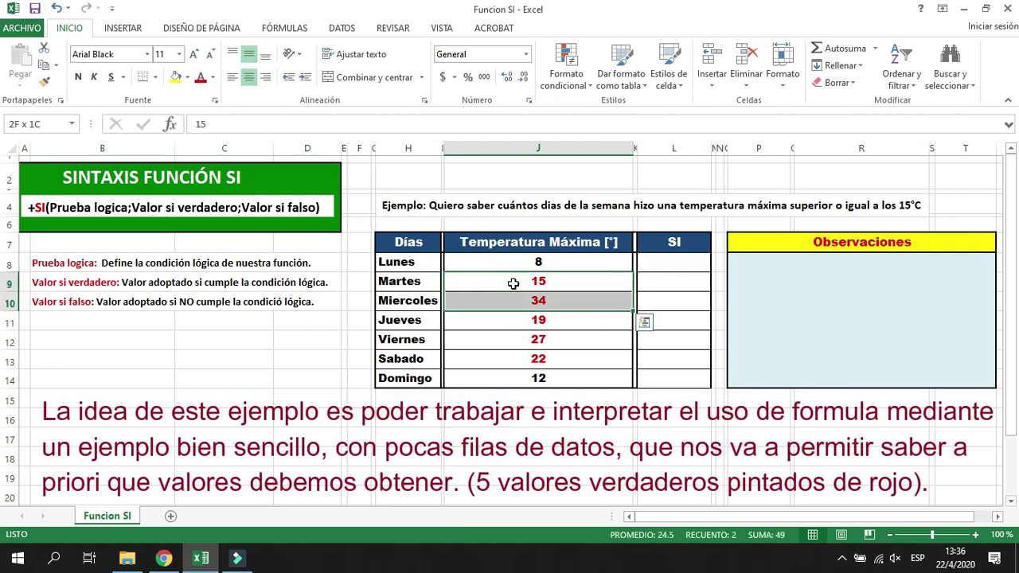
pyautogui.click(535, 419)
pyautogui.write('Ser')
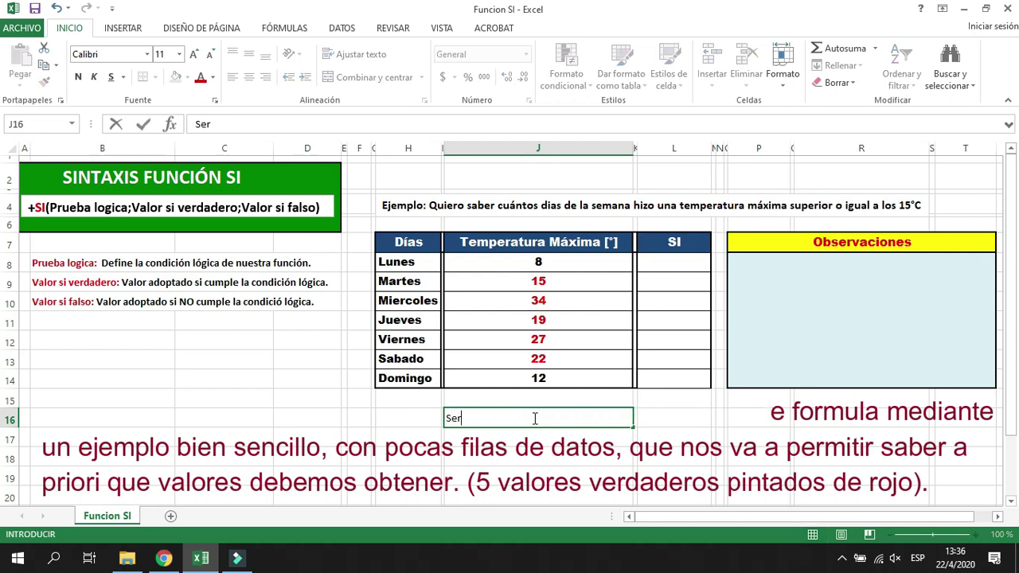
pyautogui.write('ian 5 dias en total')
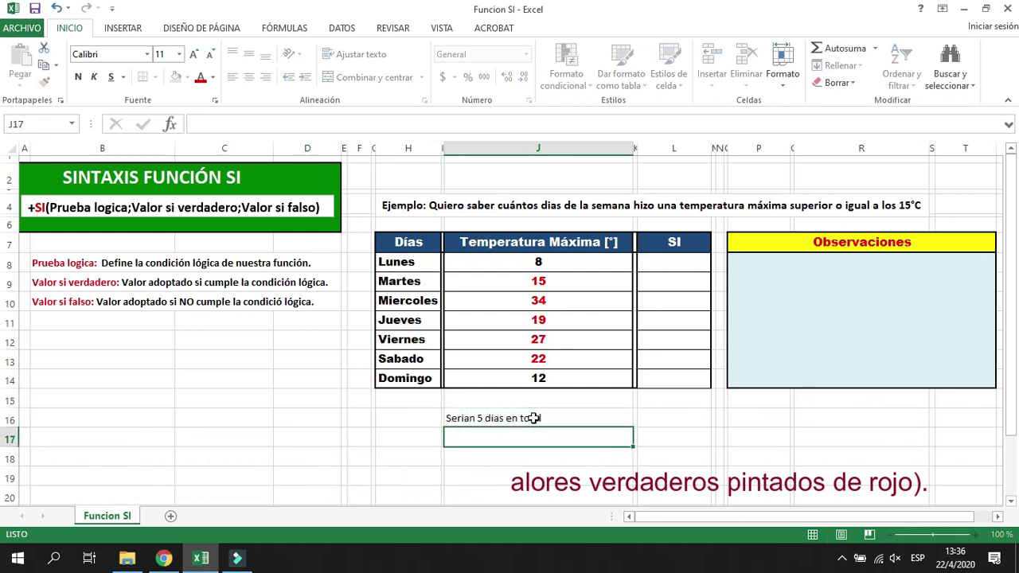
pyautogui.hotkey('ctrl', 'Return')
# Step: Enter "Si aplicamos la función SI. Debemos definir" in P8 as the first line under Observaciones
pyautogui.click(784, 267)
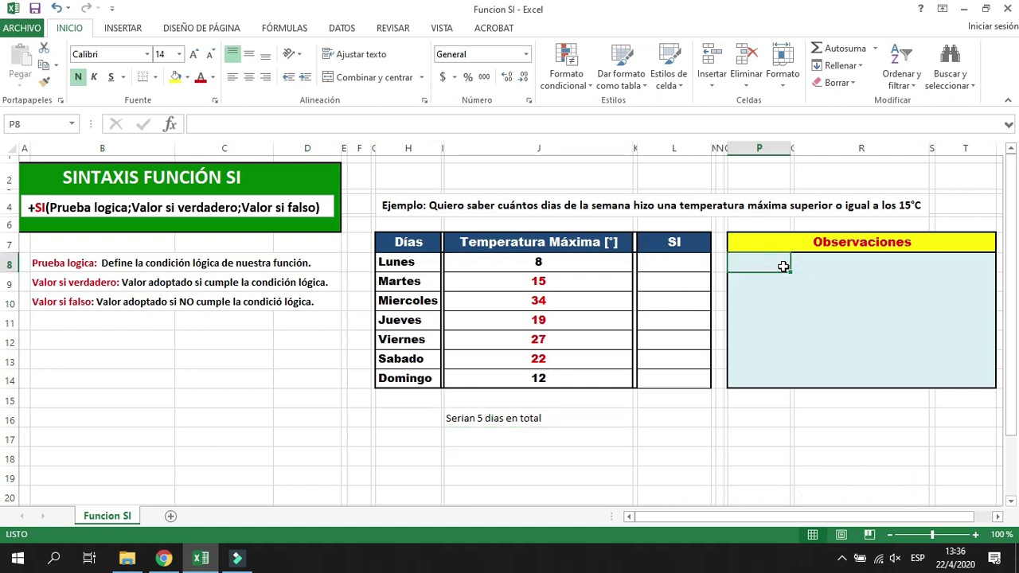
pyautogui.write('S')
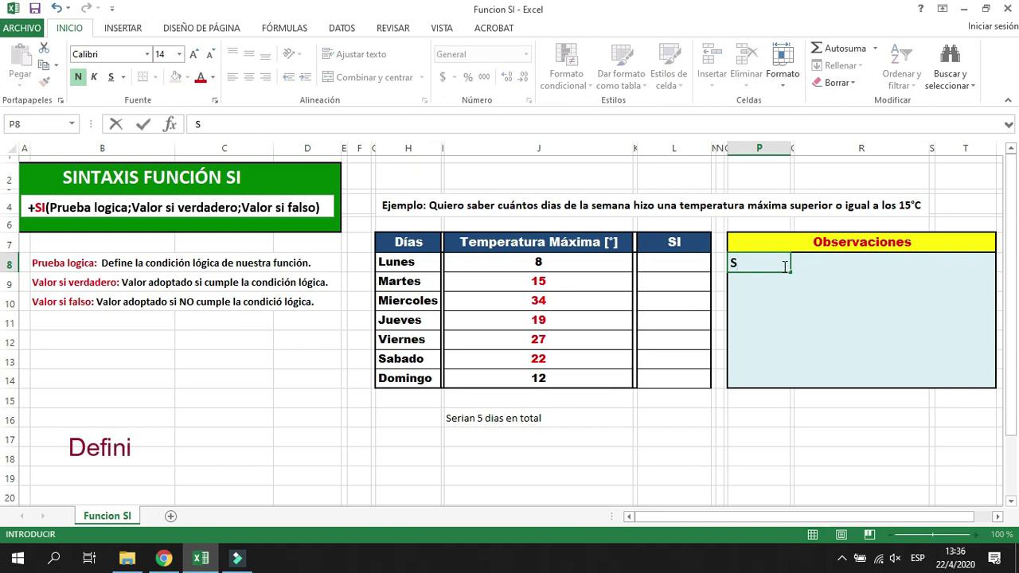
pyautogui.write('i aplicamos la')
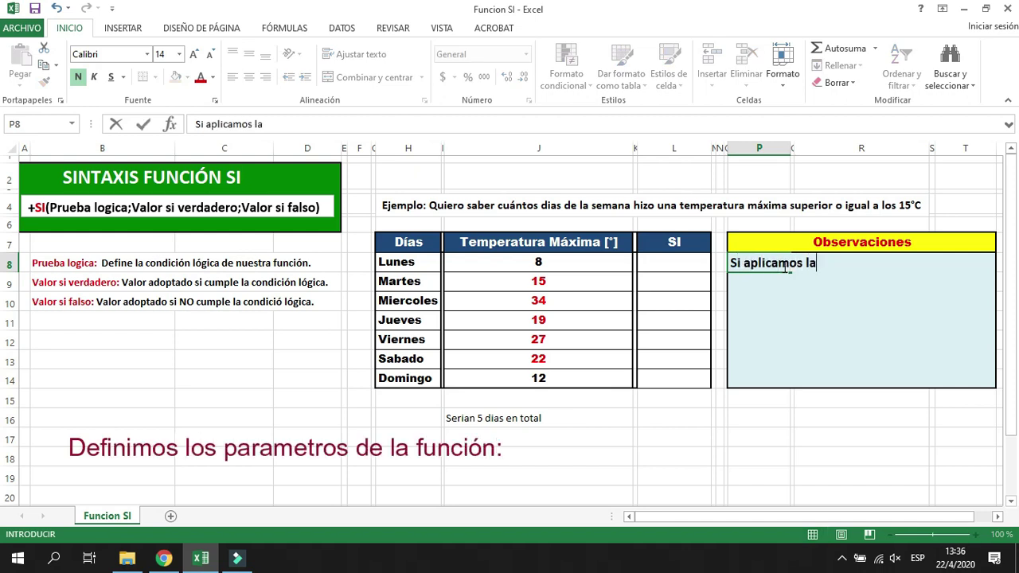
pyautogui.write(' funció')
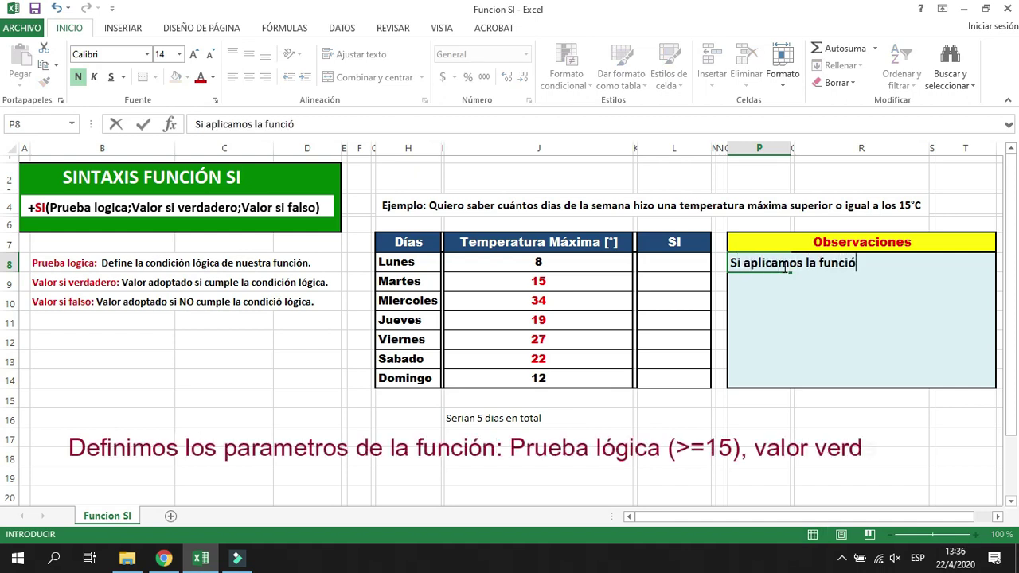
pyautogui.write('n SI.')
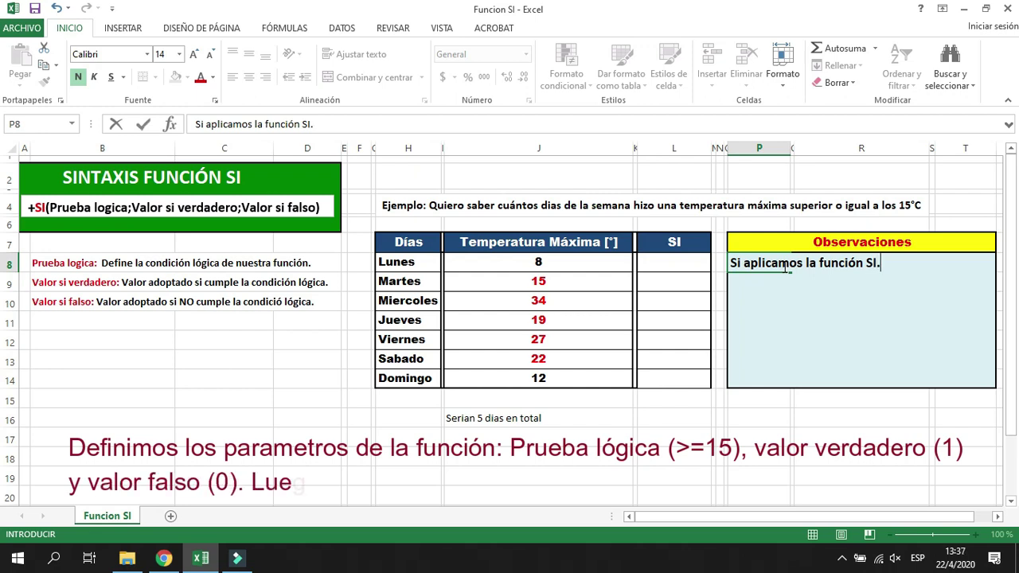
pyautogui.write(' debe')
pyautogui.press('BackSpace')
pyautogui.press('BackSpace')
pyautogui.press('BackSpace')
pyautogui.press('BackSpace')
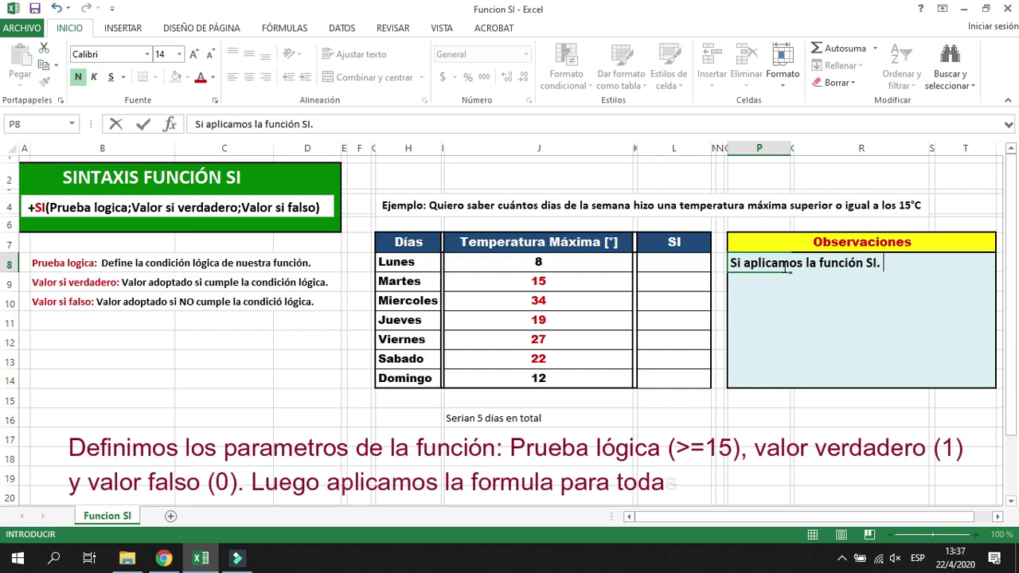
pyautogui.write('Debemos definir')
pyautogui.press('Return')
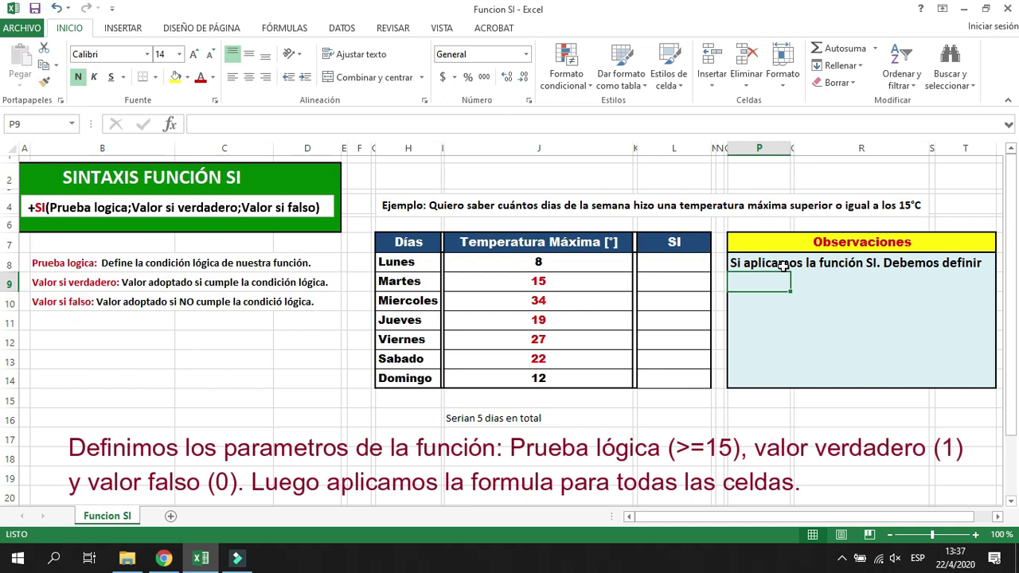
# Step: Continue the observation with "la PRUEBA LÓGICA. En este caso serian los" in P9 and "numeros mayores o iguales a 15." in P10
pyautogui.write('la PRUEBA LÓGICA.')
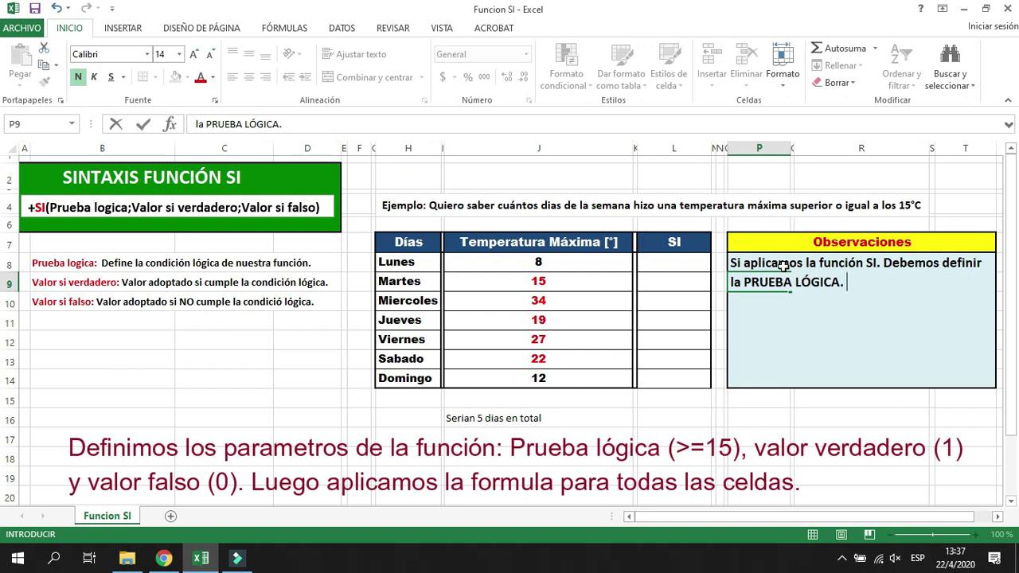
pyautogui.write('En este caso ser')
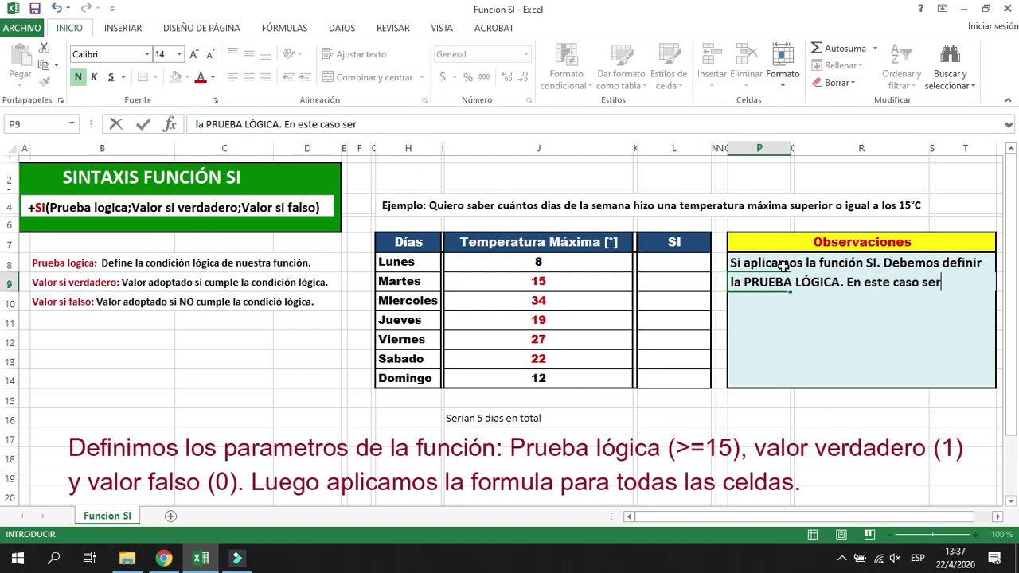
pyautogui.write('ian los')
pyautogui.press('Return')
pyautogui.write('numeros mat')
pyautogui.press('BackSpace')
pyautogui.write('yores o igal')
pyautogui.press('BackSpace')
pyautogui.write('uales a 15.')
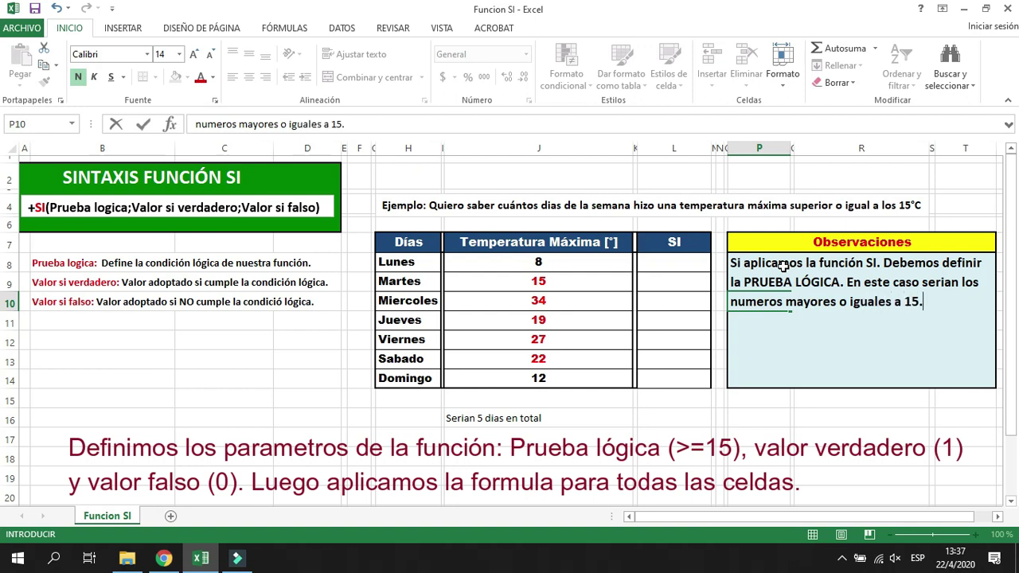
pyautogui.press('Return')
# Step: Enter "El valor si verdadero será 1" in P11 as the next line under Observaciones
pyautogui.write('El valor si ver')
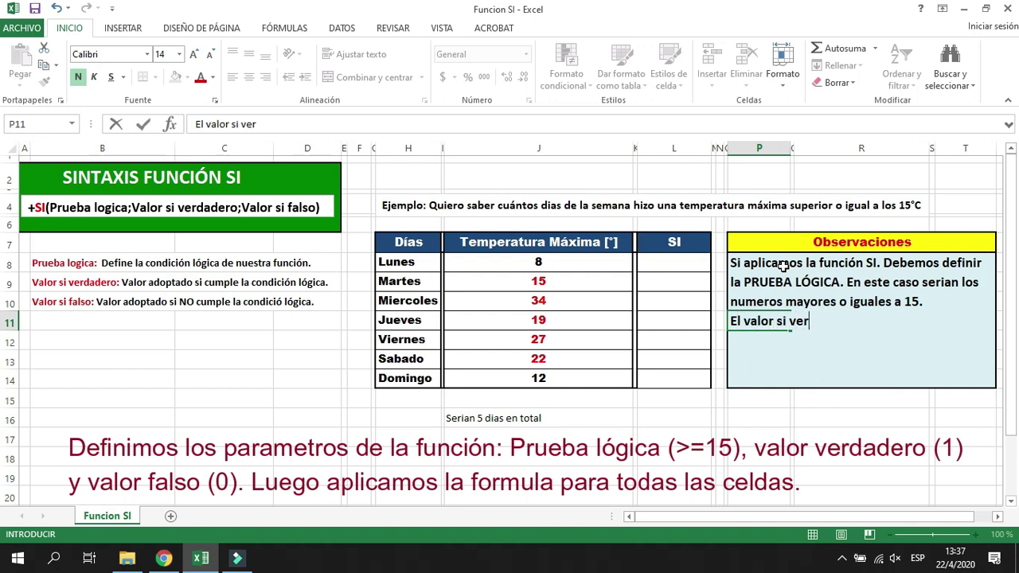
pyautogui.write('dadero será 1')
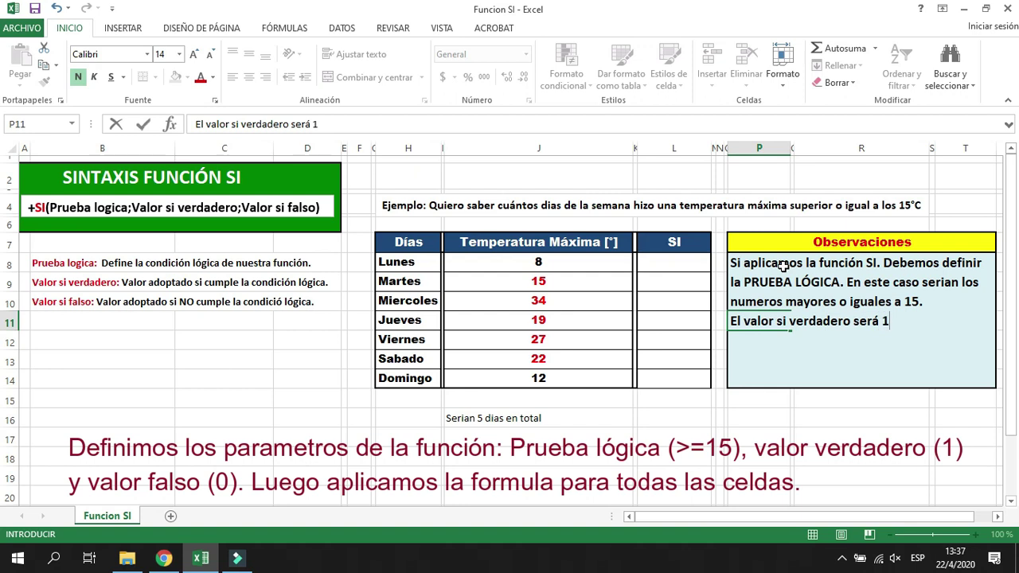
pyautogui.press('Return')
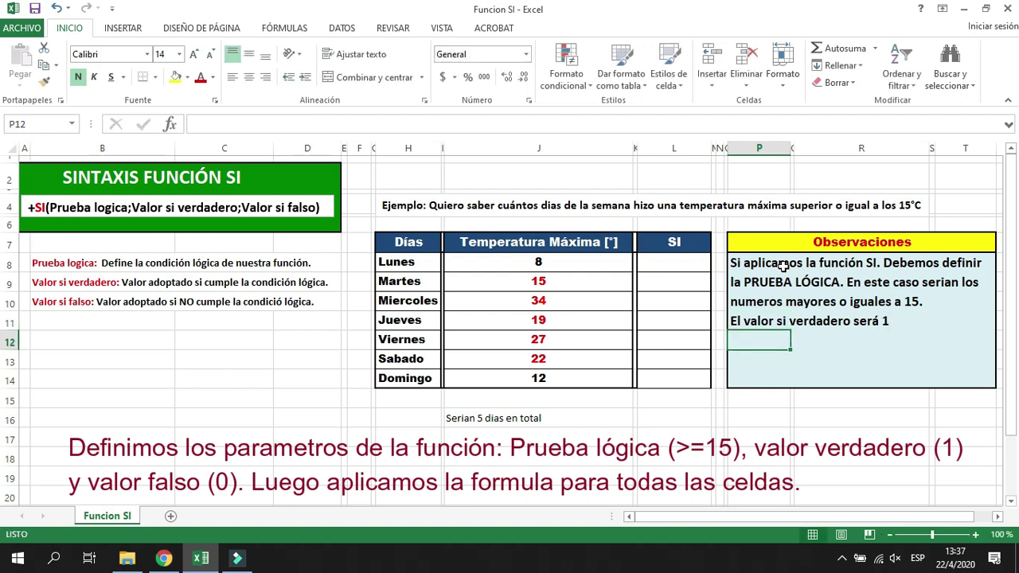
# Step: Enter "El valor si falso será 0" in P12 as the last line under Observaciones
pyautogui.write('El valor ')
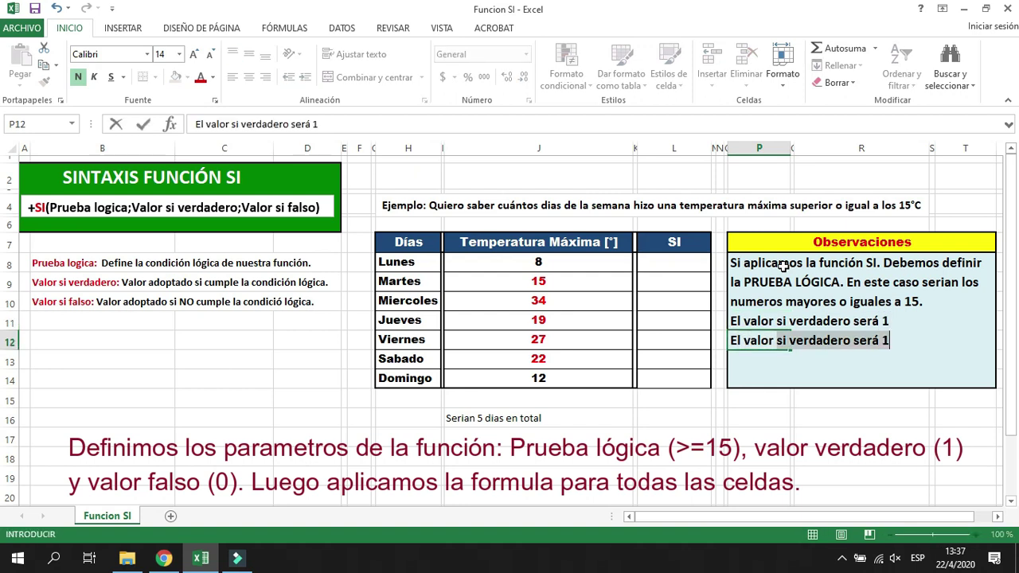
pyautogui.write('si falso será 0')
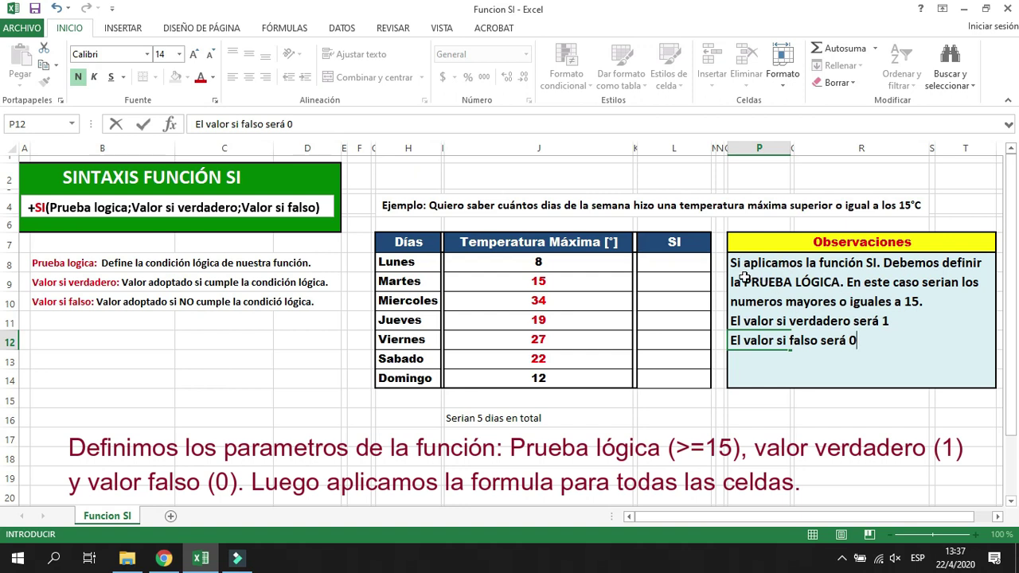
# Step: Enter the formula +SI(J8>=15;1;0) in L8 to test Lunes's maximum temperature
pyautogui.click(662, 265)
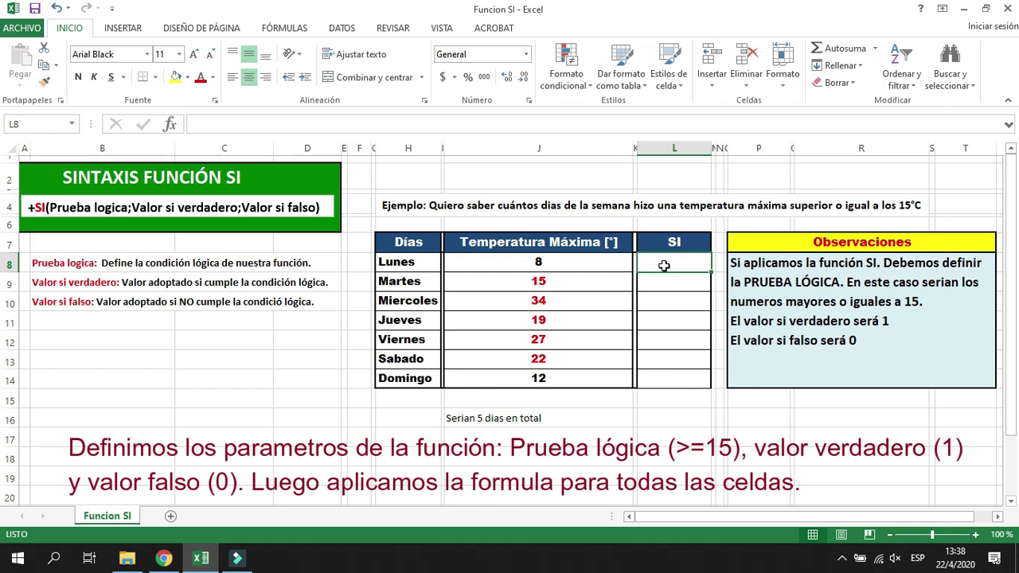
pyautogui.write('+')
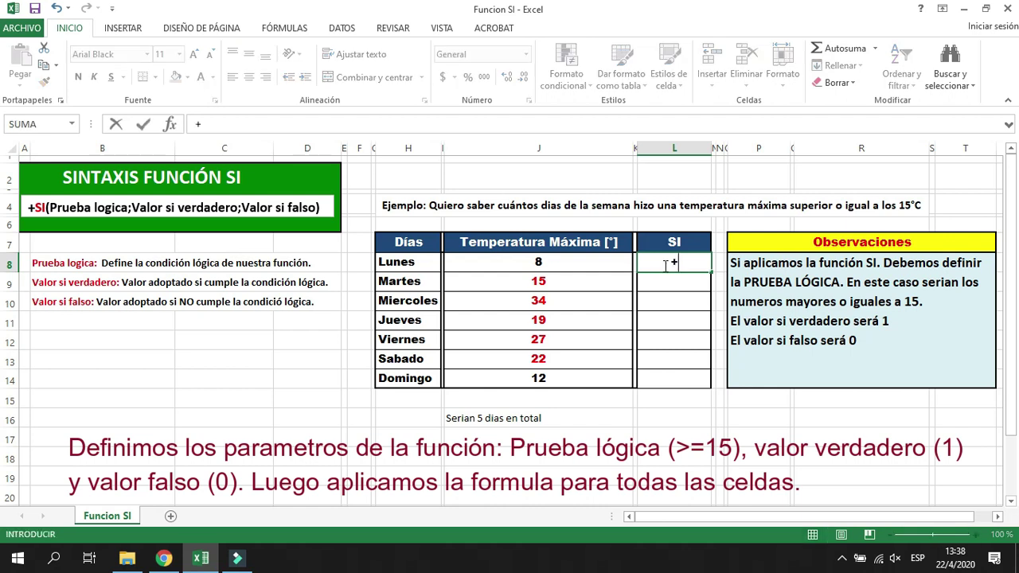
pyautogui.write('SI(')
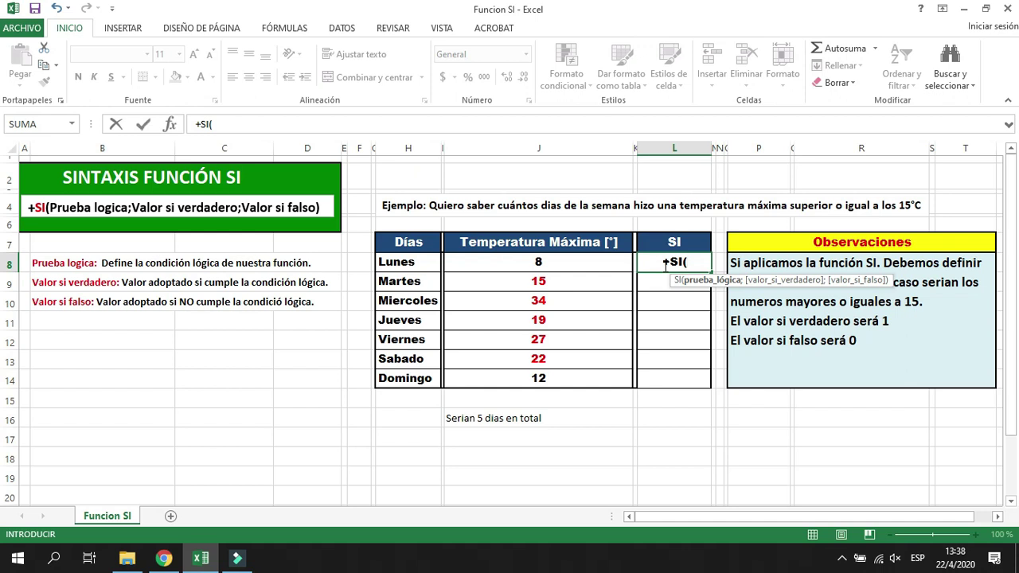
pyautogui.press('Left')
pyautogui.press('Left')
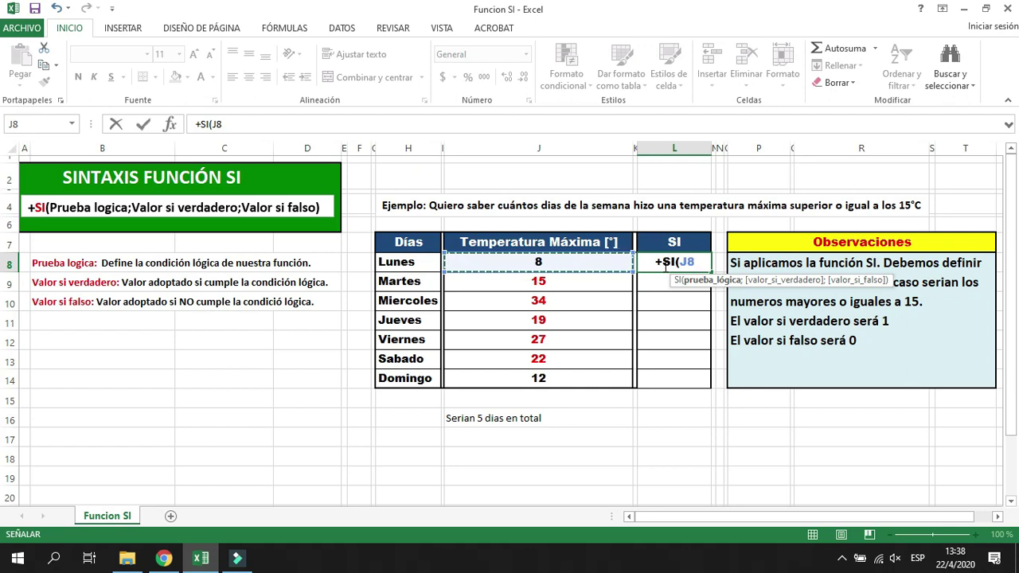
pyautogui.write('>')
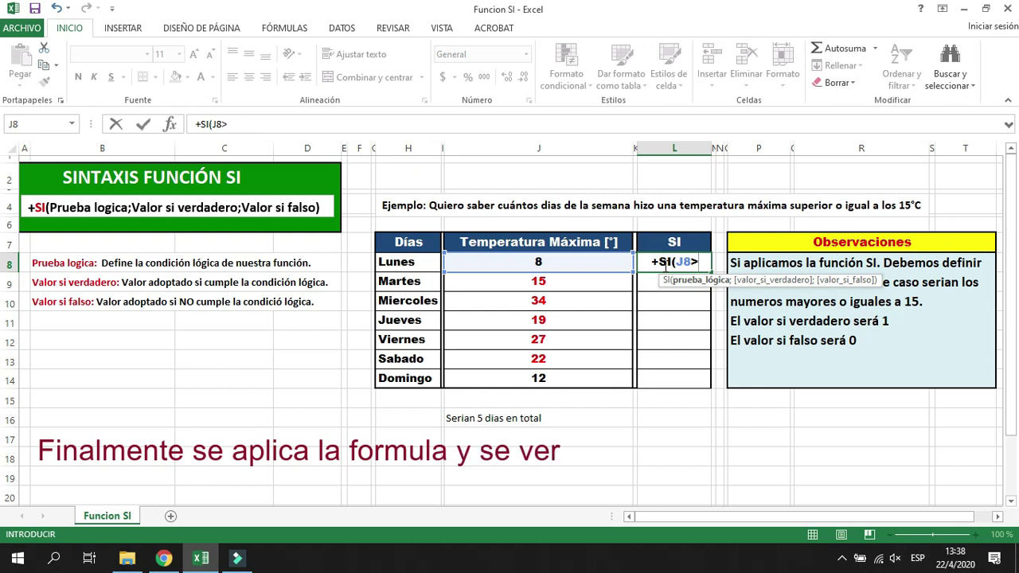
pyautogui.write('=')
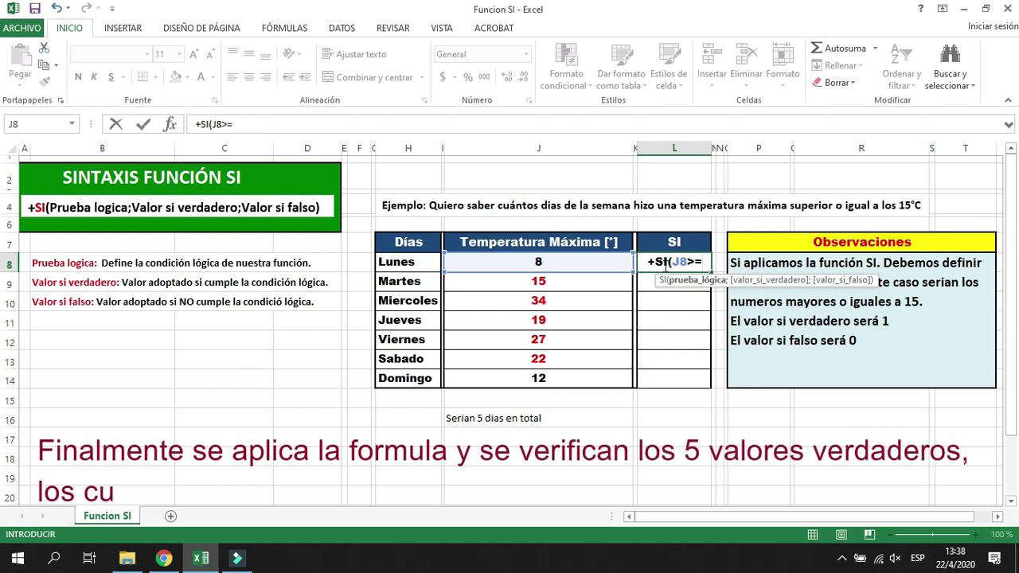
pyautogui.write('2')
pyautogui.press('BackSpace')
pyautogui.write('1')
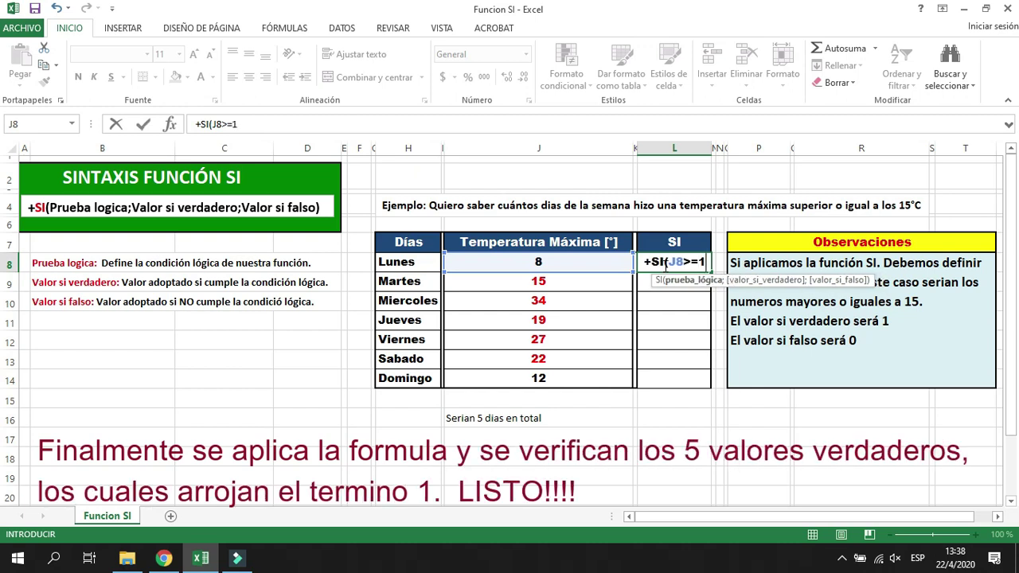
pyautogui.write('5;1')
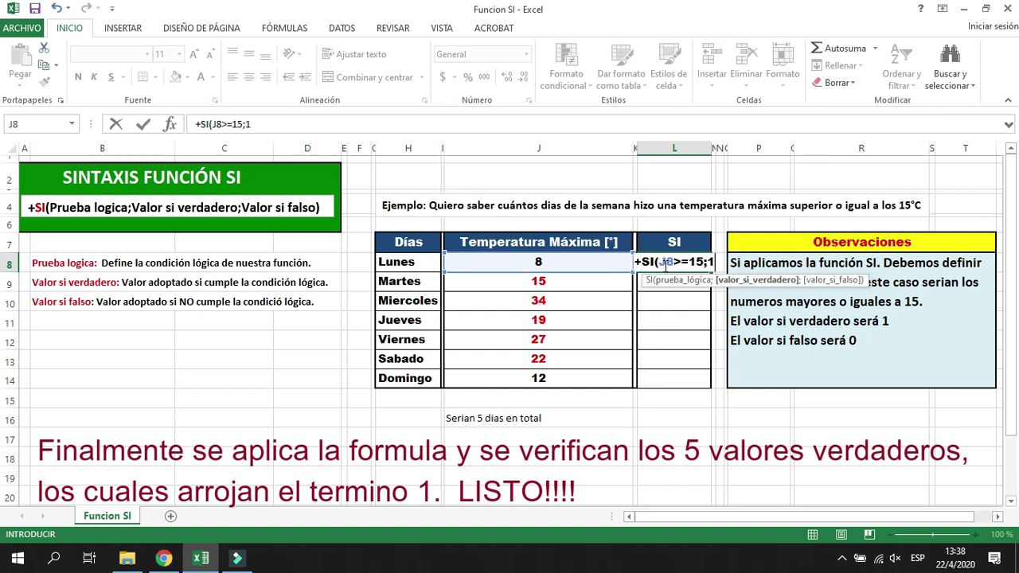
pyautogui.write(';0')
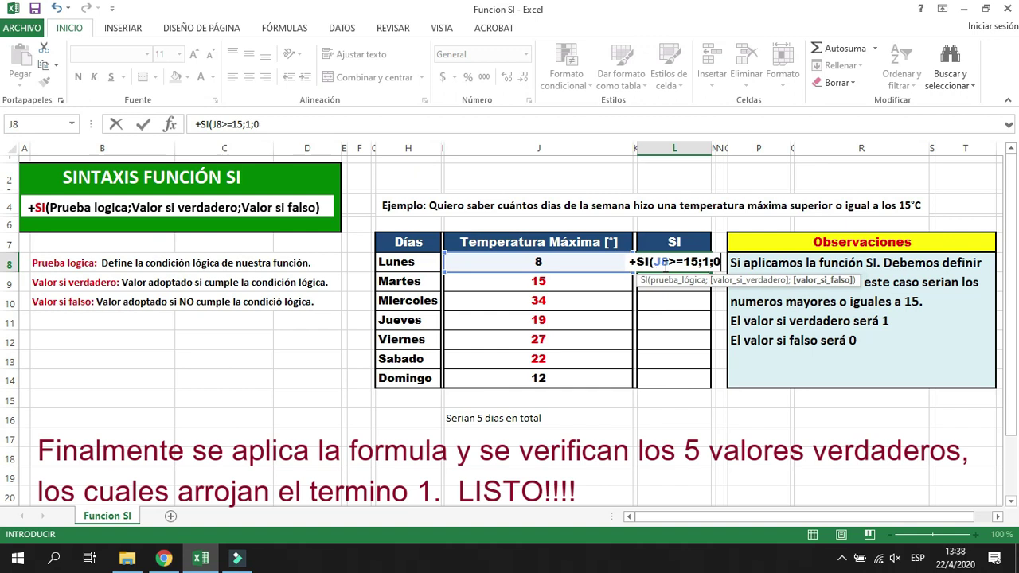
pyautogui.write(')')
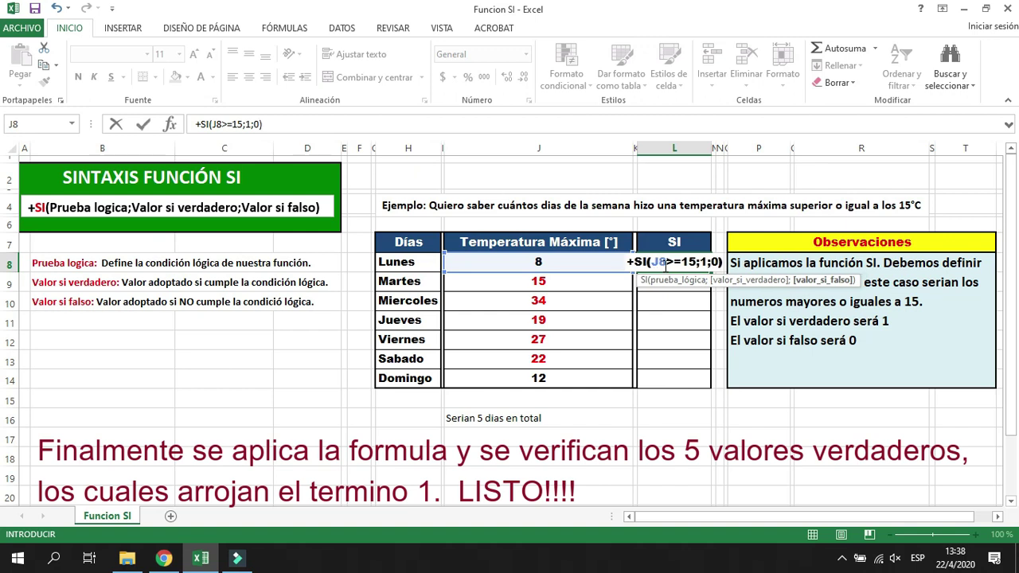
pyautogui.press('Return')
# Step: Fill the SI formula from L8 down to L14 so it covers every weekday through Domingo
pyautogui.click(681, 263)
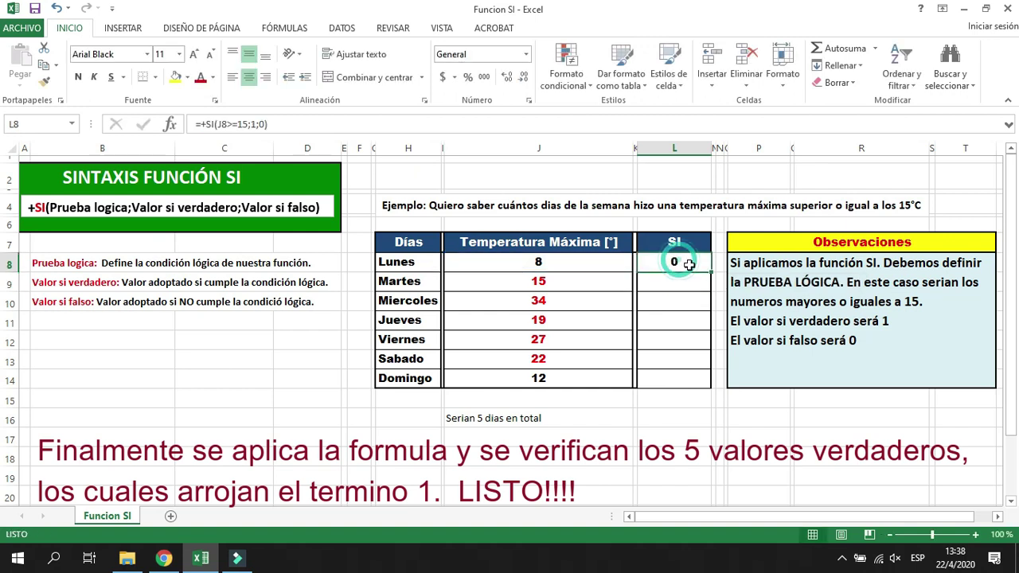
pyautogui.moveTo(713, 272); pyautogui.dragTo(716, 384)
pyautogui.click(674, 417)
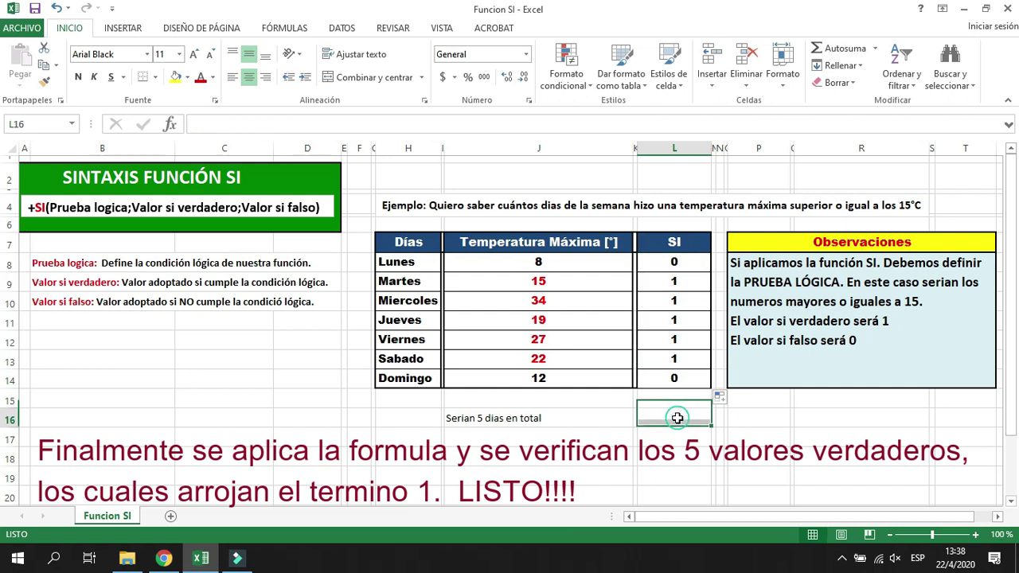